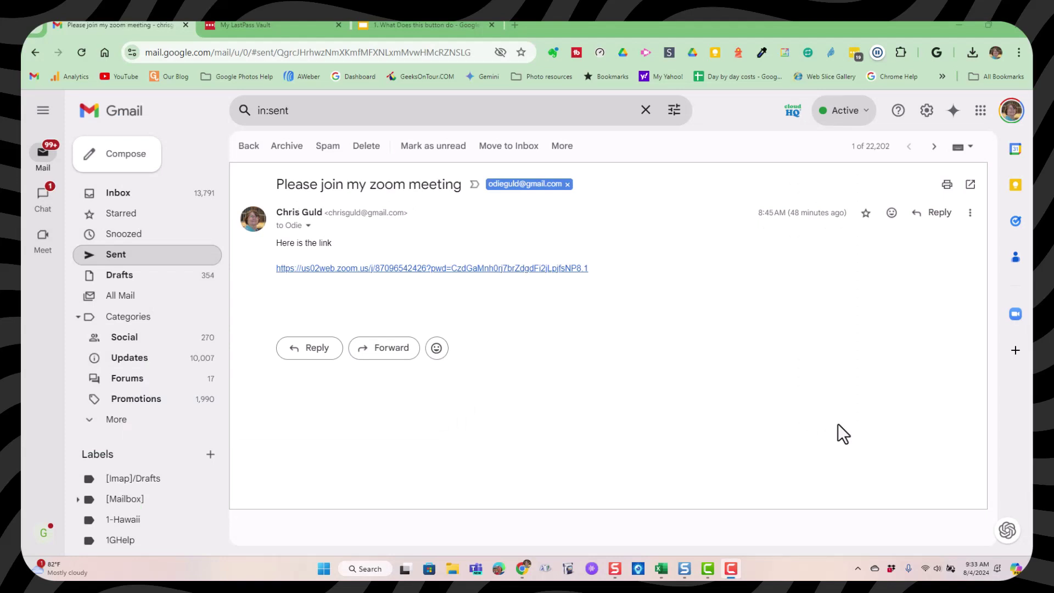
Follow the Zoom meeting link in the Gmail invite and launch the meeting from the page
{"action": "left_click", "coordinate": [405, 269]}
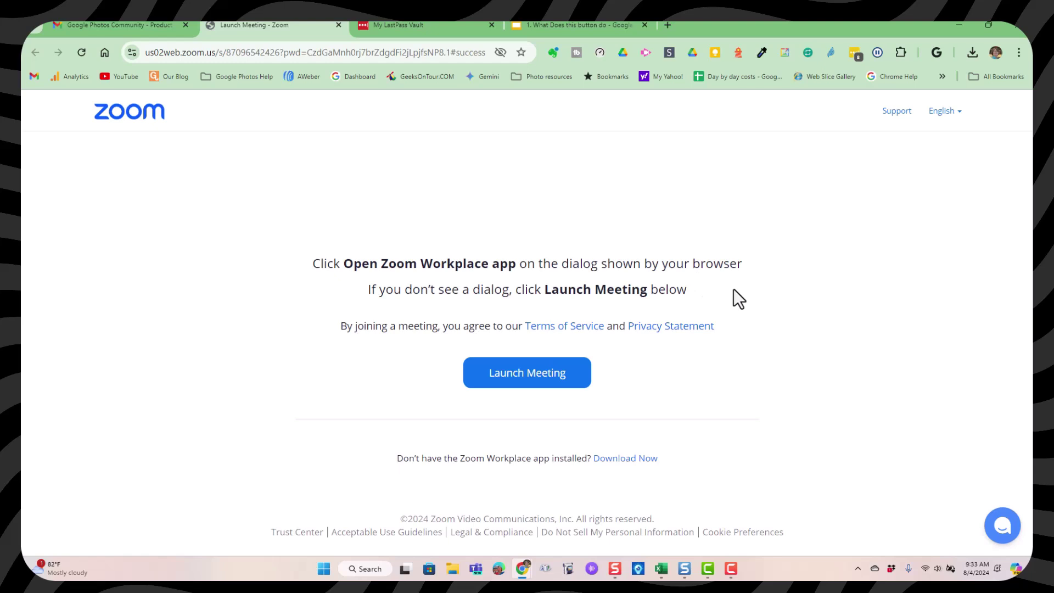
{"action": "left_click", "coordinate": [522, 380]}
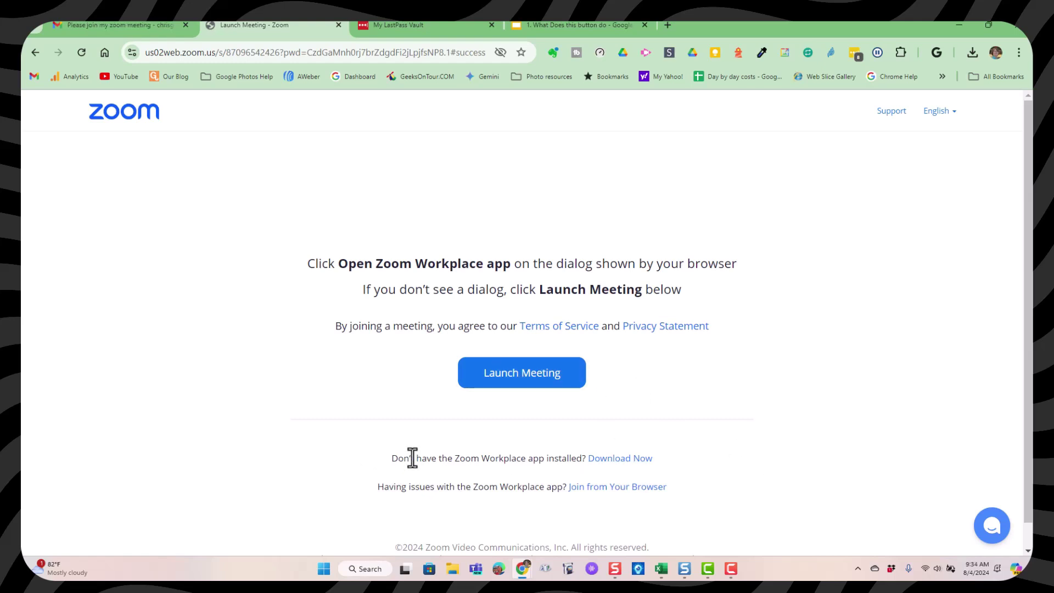
Download the Zoom Workplace installer with Download Now and save the .exe file
{"action": "left_click", "coordinate": [618, 461]}
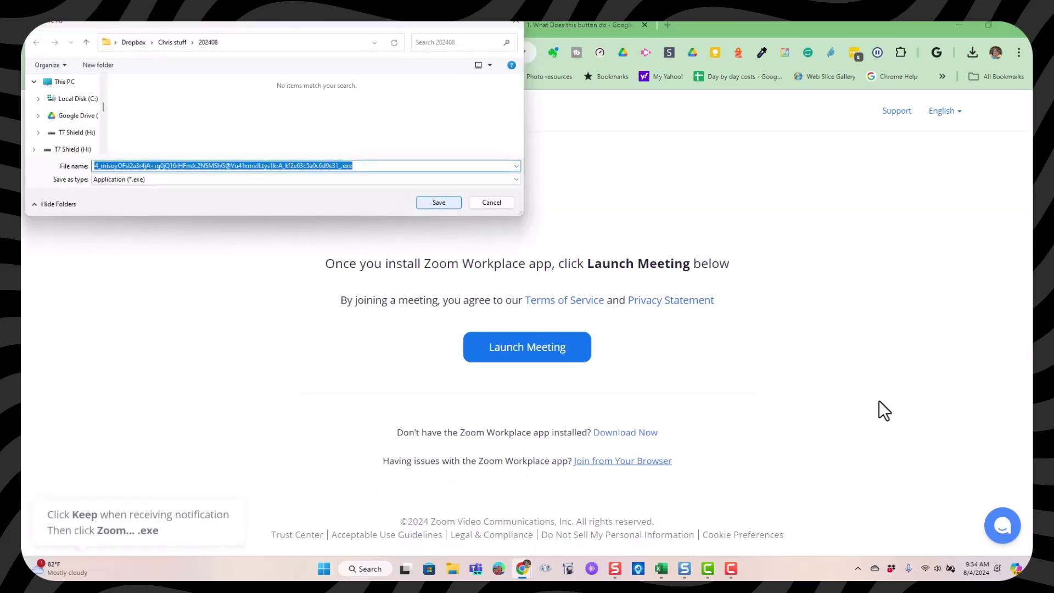
{"action": "left_click", "coordinate": [438, 202]}
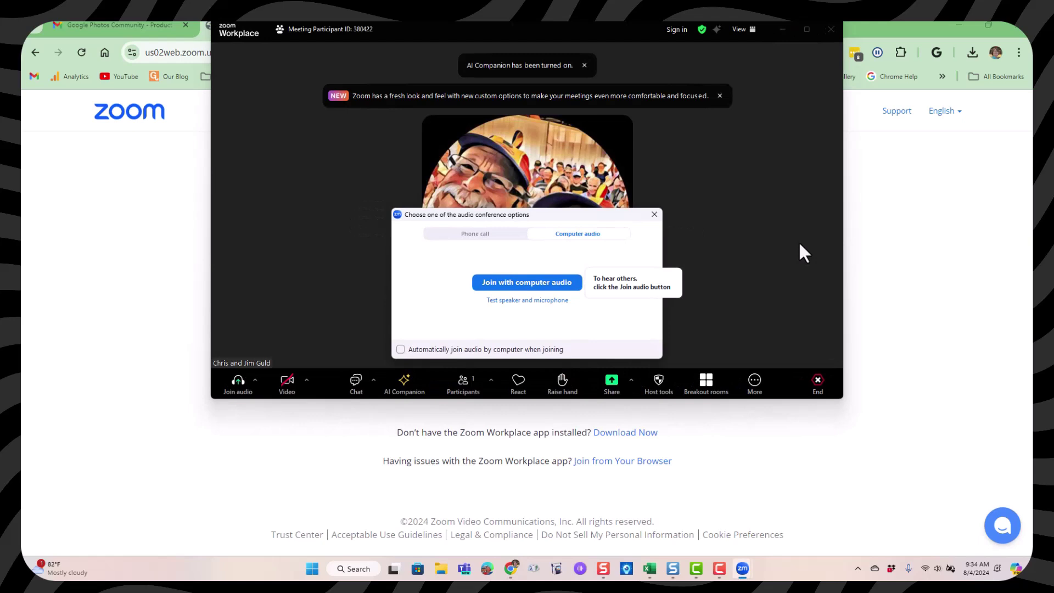
End the meeting, close Zoom, then relaunch Zoom Workplace by searching 'zoom' in Start
{"action": "left_click", "coordinate": [816, 378]}
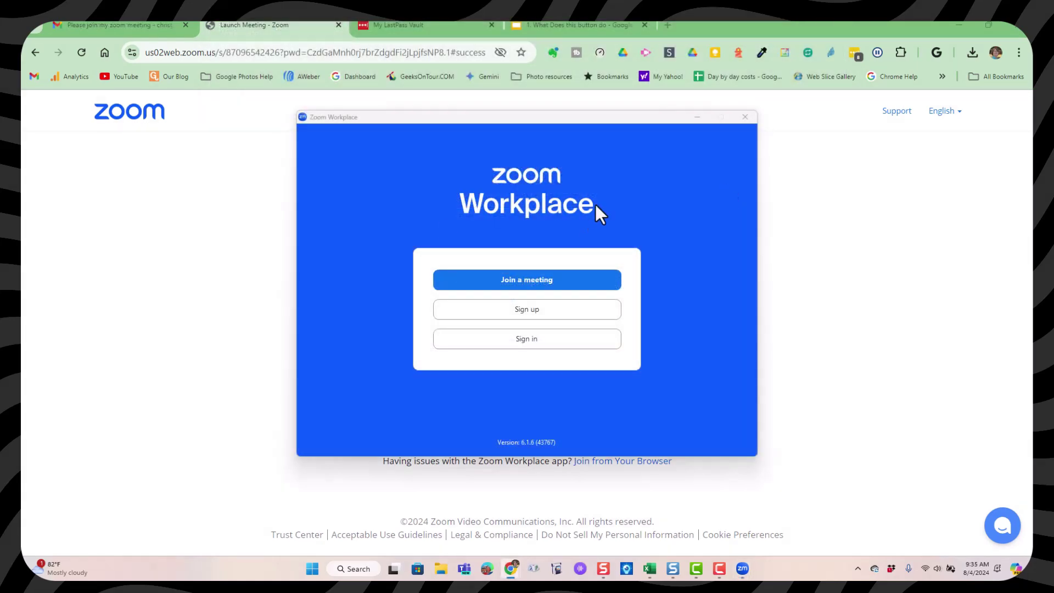
{"action": "left_click", "coordinate": [746, 117]}
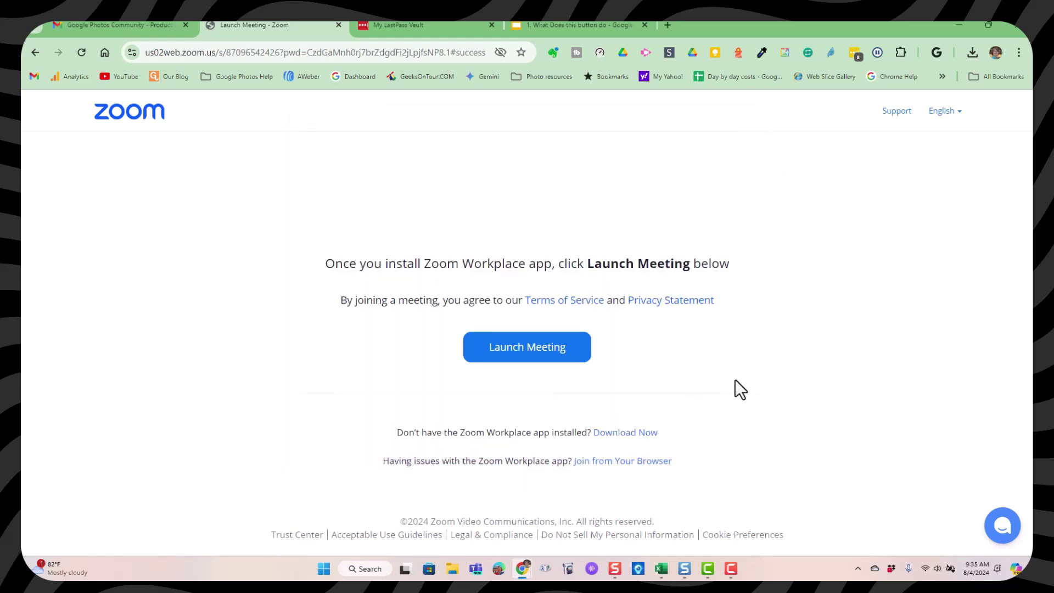
{"action": "left_click", "coordinate": [324, 568]}
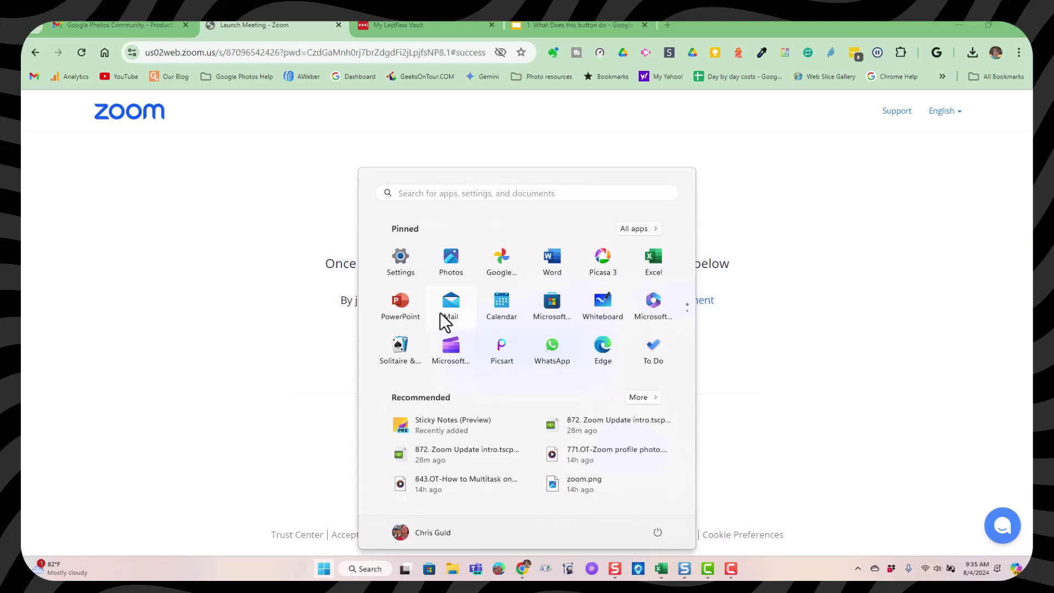
{"action": "left_click", "coordinate": [425, 193]}
{"action": "type", "text": "zoom"}
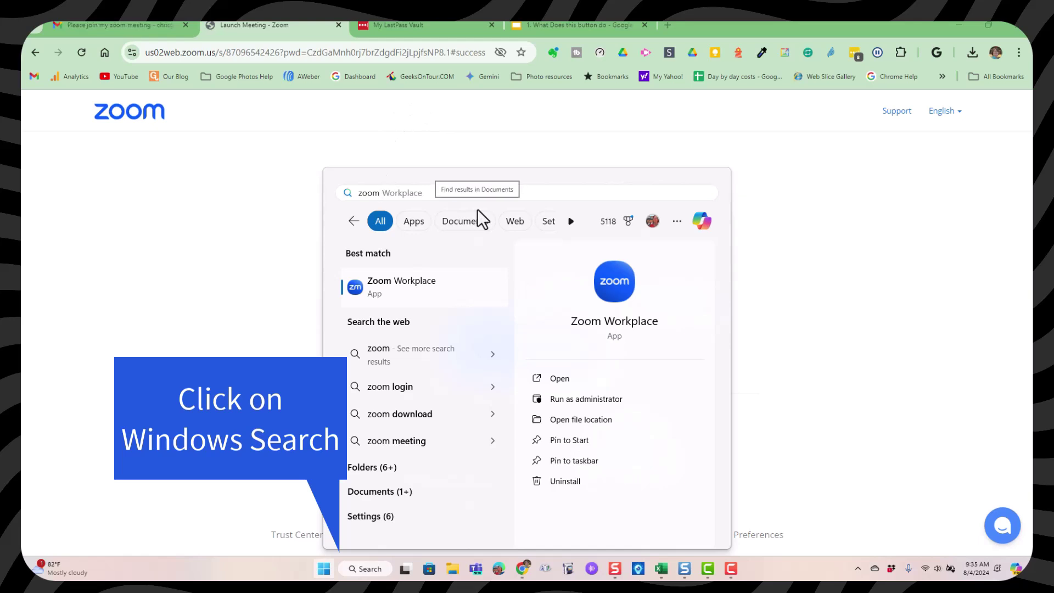
{"action": "left_click", "coordinate": [395, 287]}
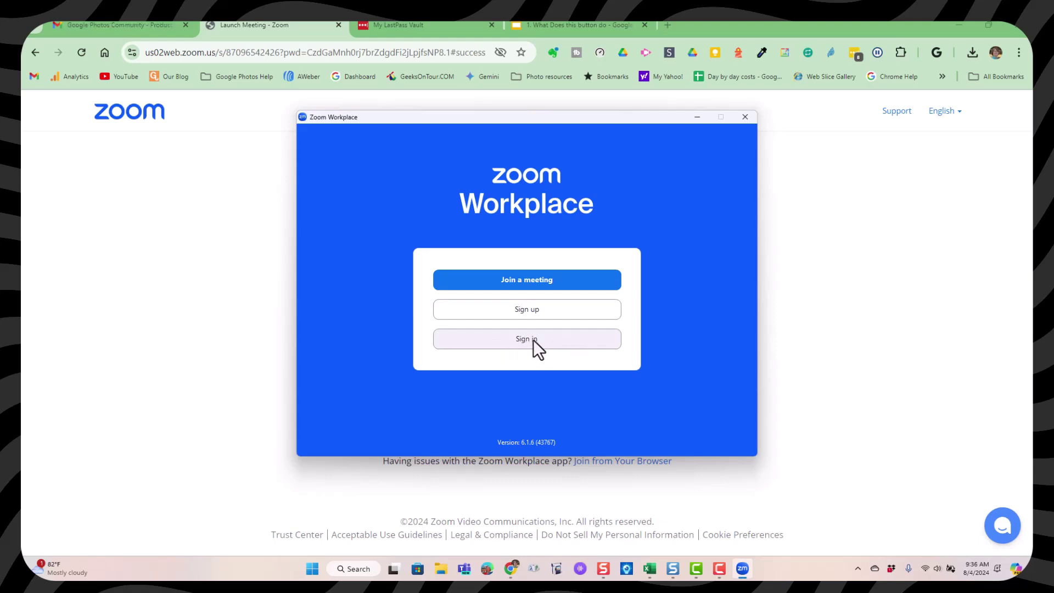
Sign in with the account e-mail and password, then run Check for updates from the profile menu
{"action": "left_click", "coordinate": [555, 340]}
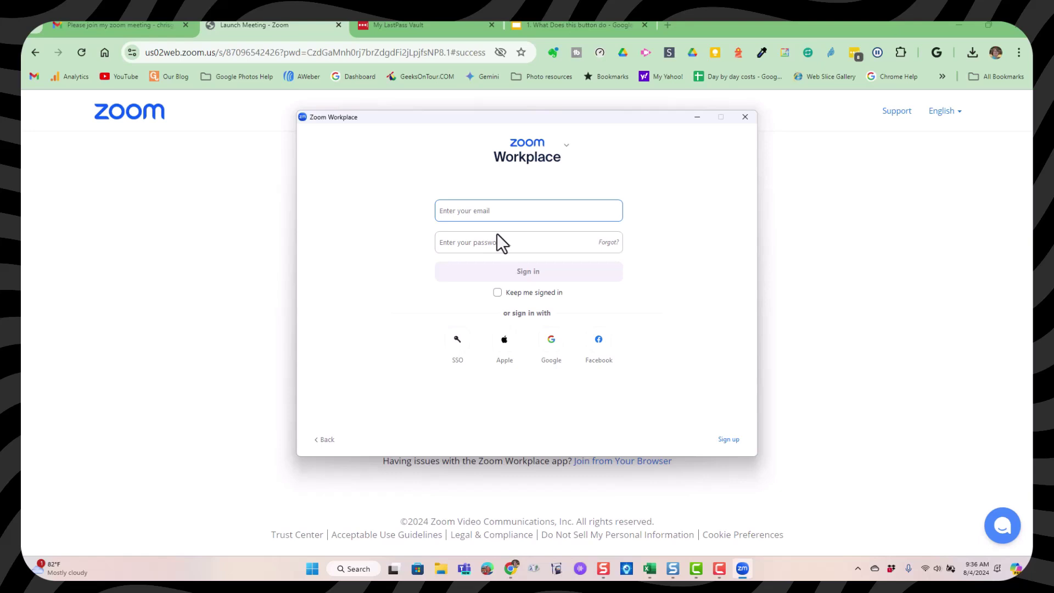
{"action": "left_click", "coordinate": [476, 210]}
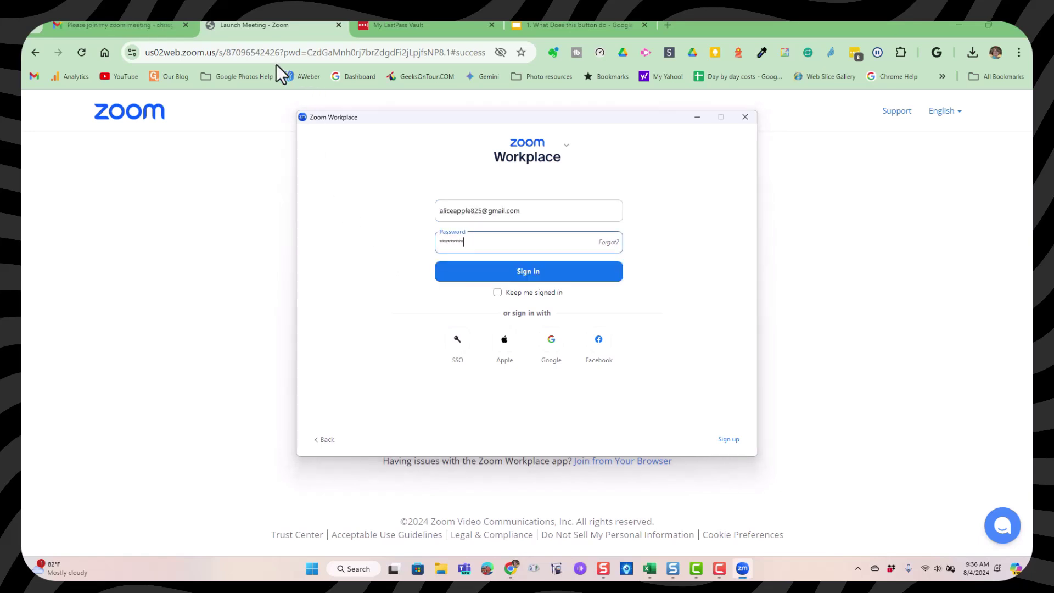
{"action": "left_click", "coordinate": [522, 273]}
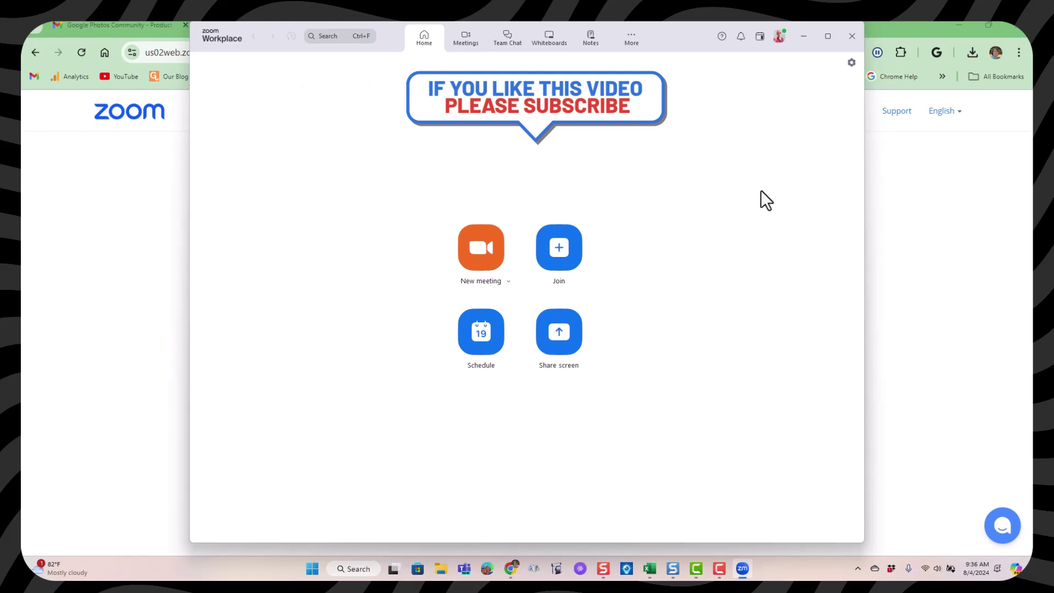
{"action": "left_click", "coordinate": [779, 39]}
{"action": "left_click", "coordinate": [705, 183]}
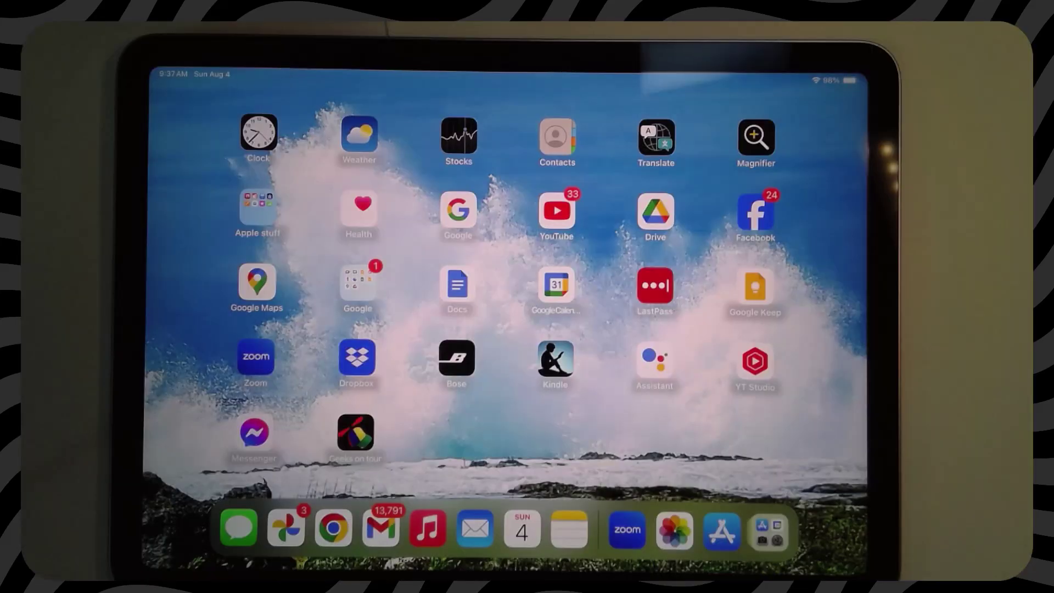
Search 'zoom' in the iPad App Store and open the Zoom Workplace page showing Version 6.1.6
{"action": "left_click", "coordinate": [721, 530]}
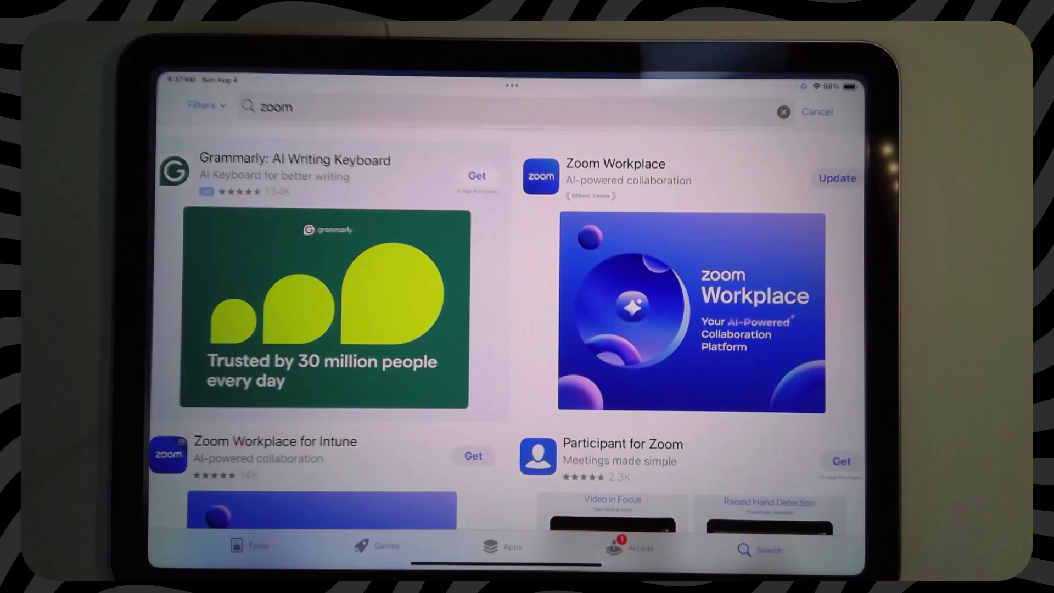
{"action": "left_click", "coordinate": [297, 101]}
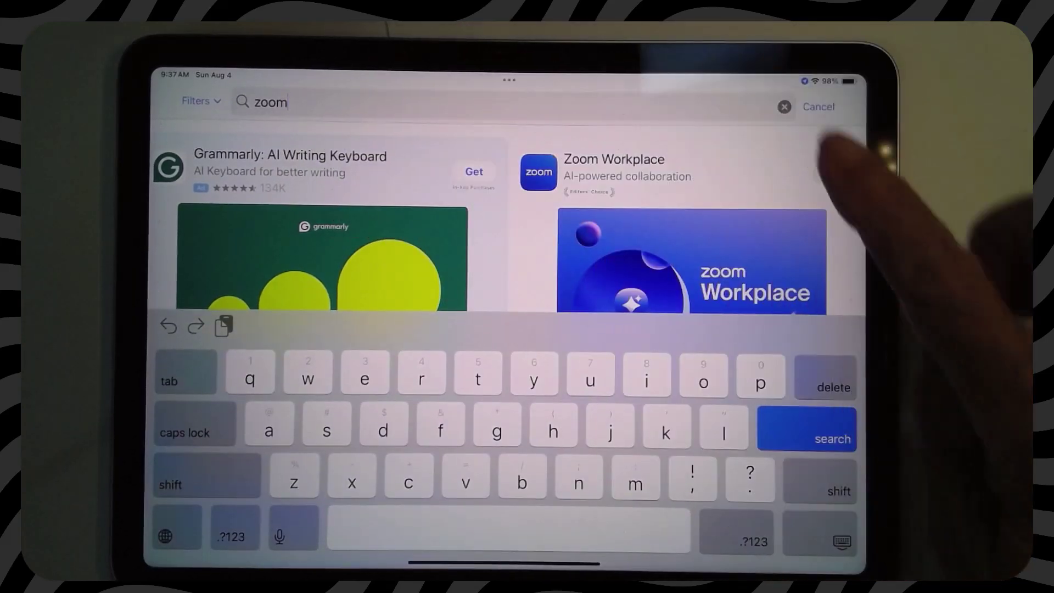
{"action": "left_click", "coordinate": [823, 431]}
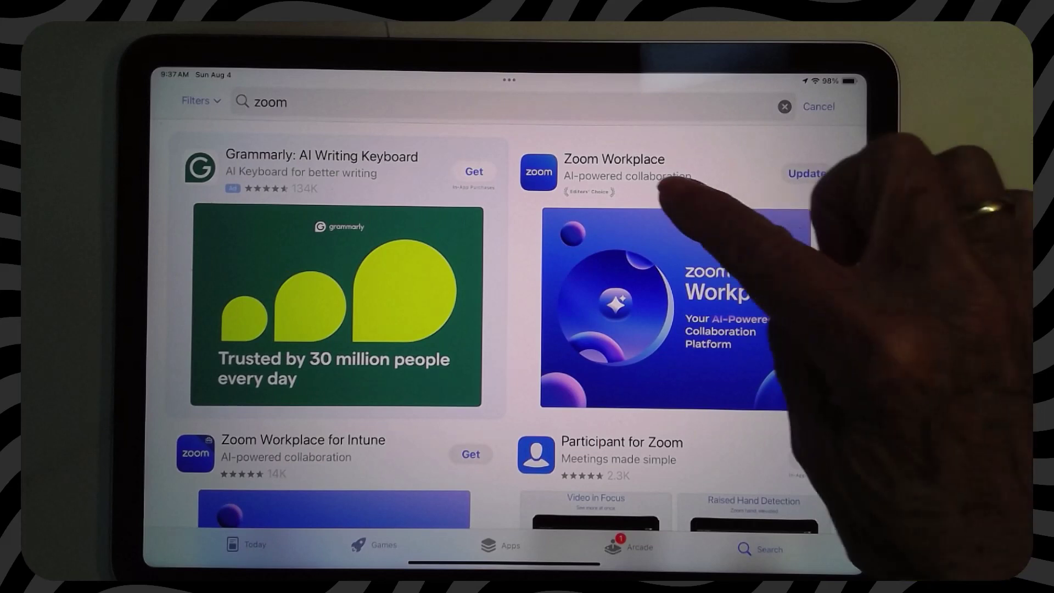
{"action": "left_click", "coordinate": [647, 167]}
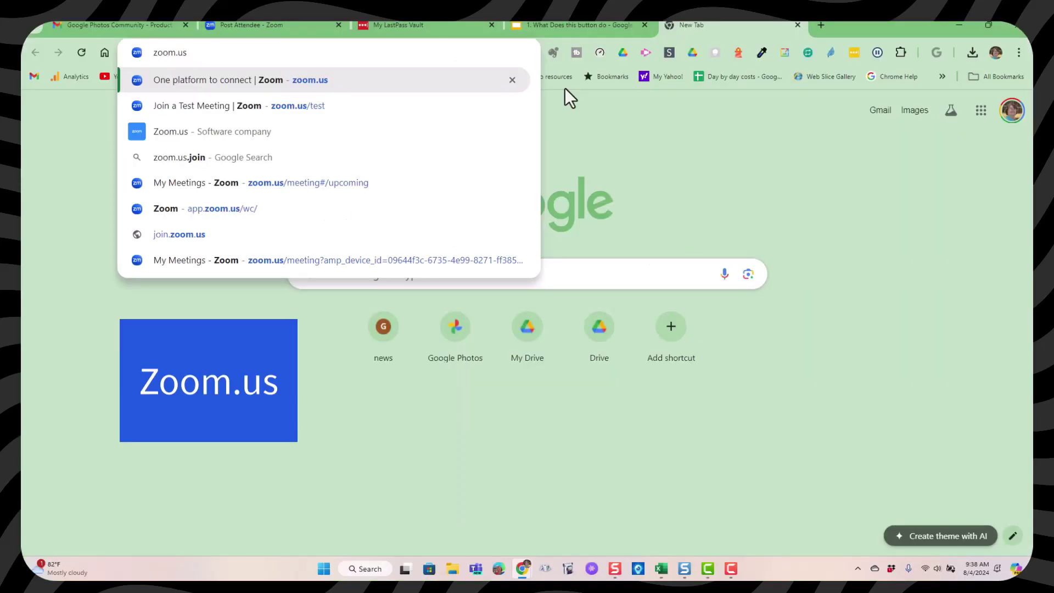
Open zoom.us Download Center from Resources to find Zoom Workplace for Windows 6.1.6 (43767)
{"action": "key", "text": "Return"}
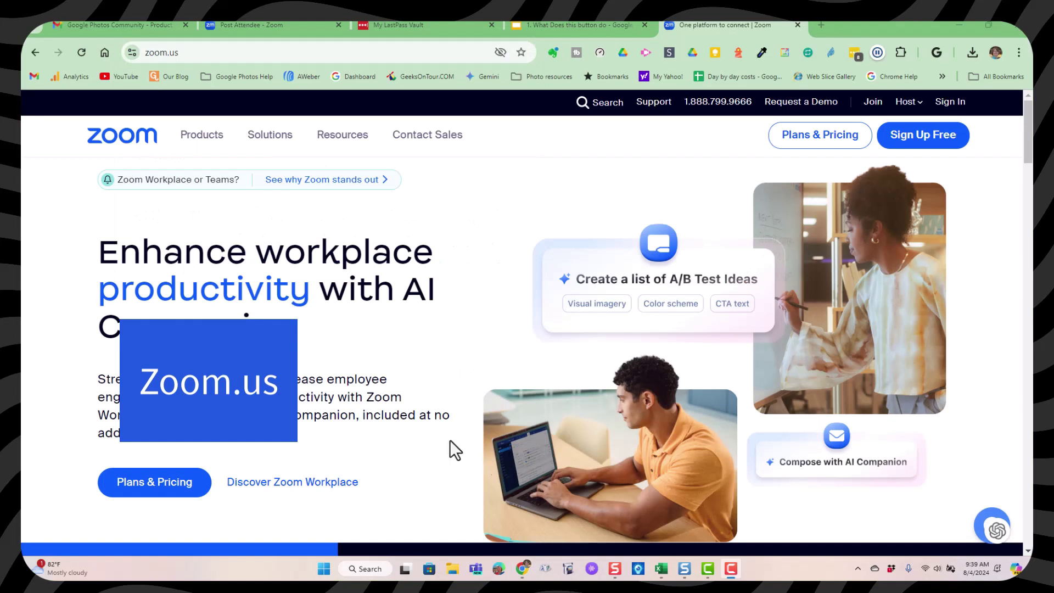
{"action": "left_click", "coordinate": [346, 140]}
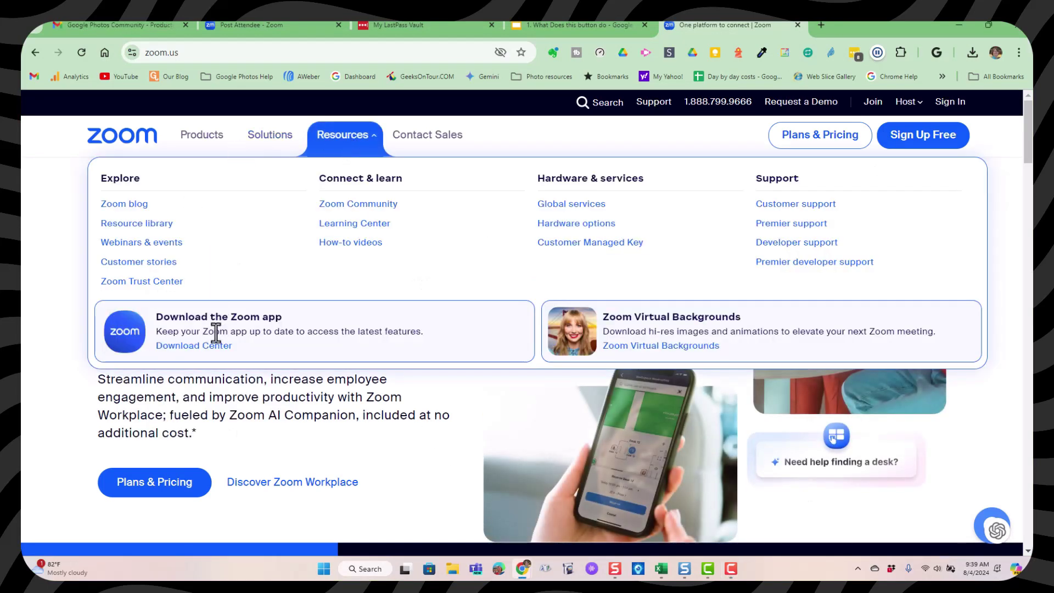
{"action": "left_click", "coordinate": [199, 346]}
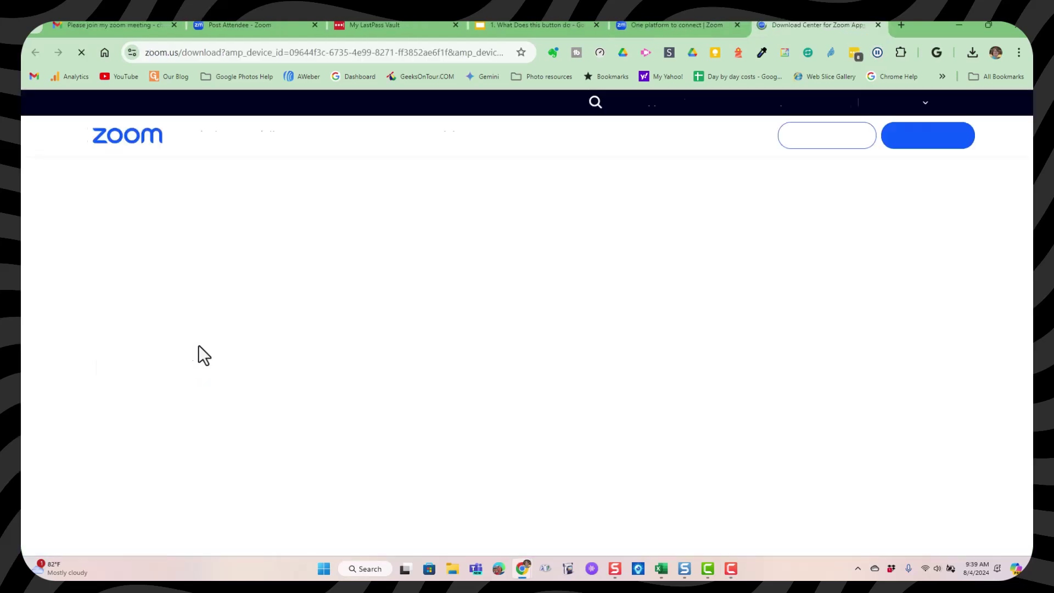
{"action": "scroll", "coordinate": [410, 252], "scroll_direction": "down", "scroll_amount": 3}
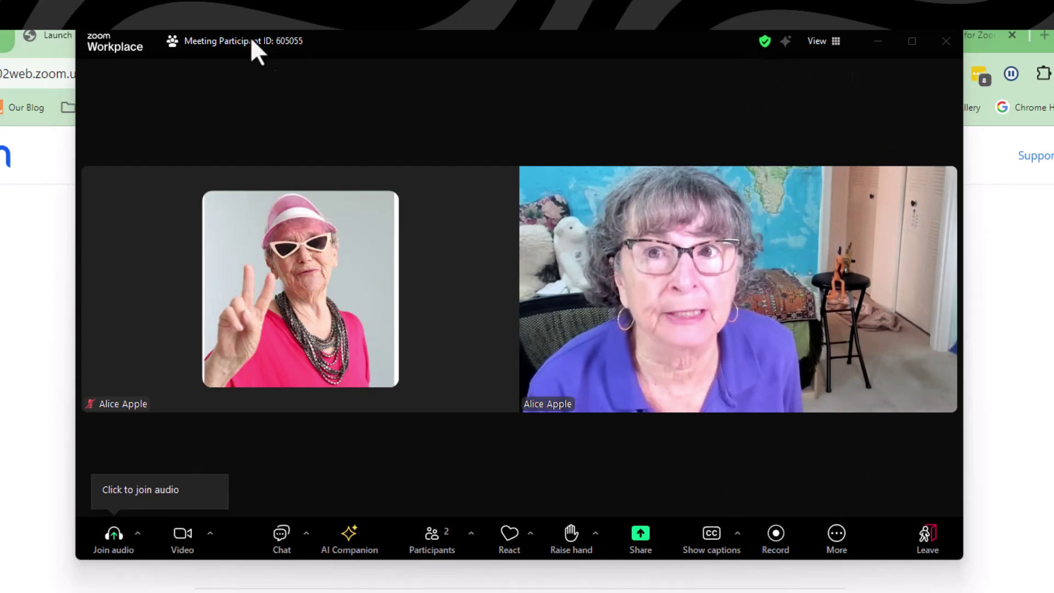
Open the meeting info and Settings > Statistics to confirm version 6.1.6 (43767)
{"action": "left_click", "coordinate": [765, 42]}
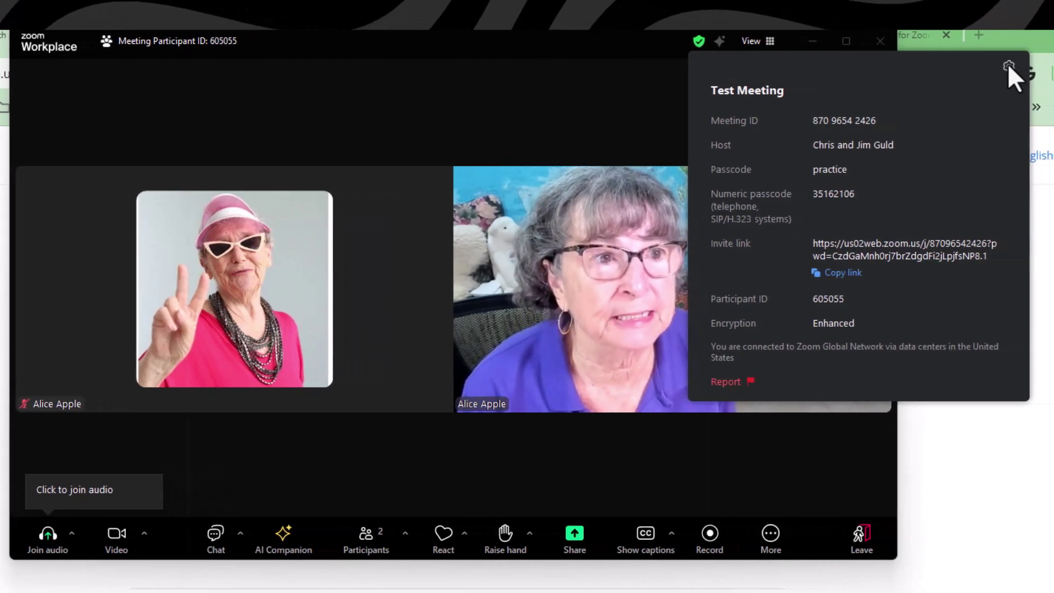
{"action": "left_click", "coordinate": [1044, 66]}
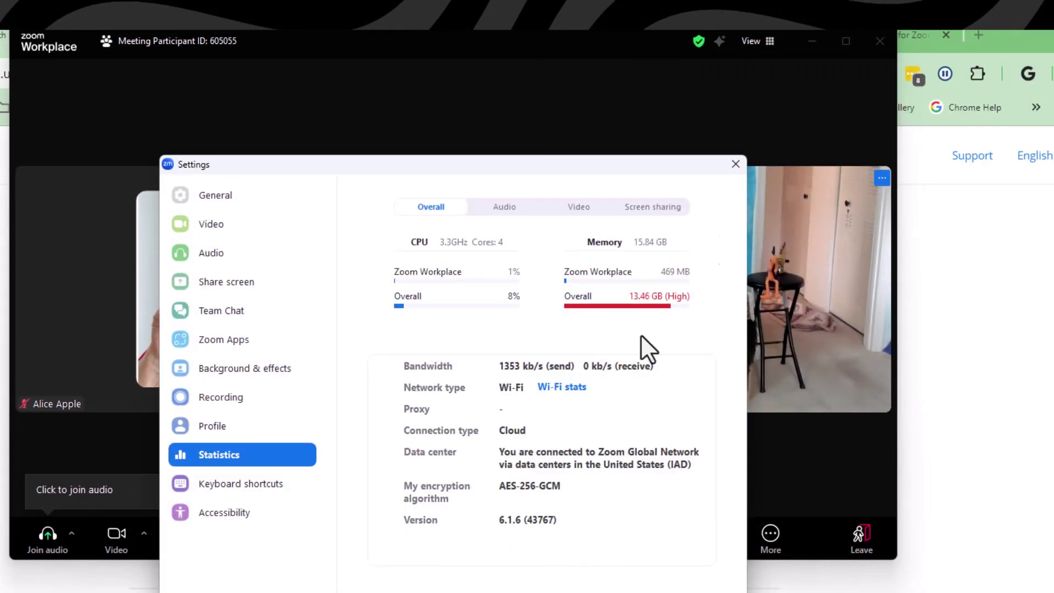